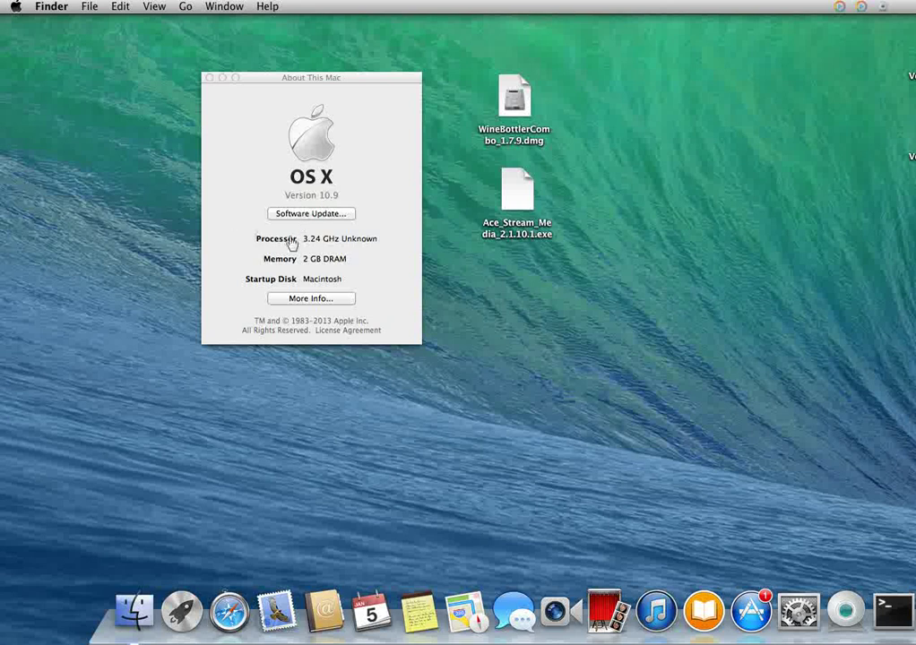
Close the About This Mac window to reveal the WineBottler dmg and Ace Stream installer.
{"action": "left_click", "coordinate": [209, 79]}
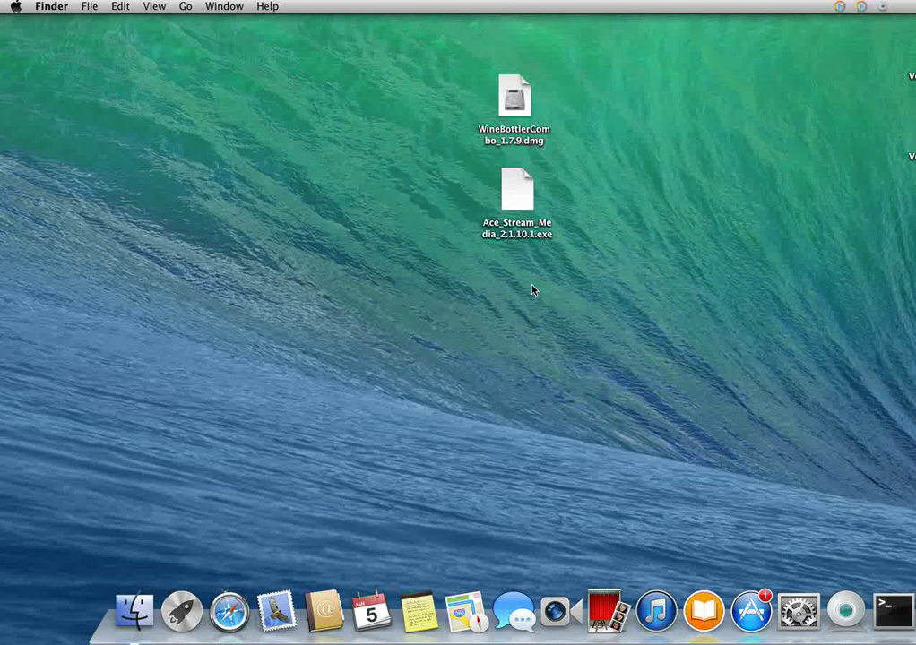
Open WineBottlerCombo_1.7.9.dmg, drag the Wine app out of it, and close the disk window.
{"action": "left_click", "coordinate": [510, 102]}
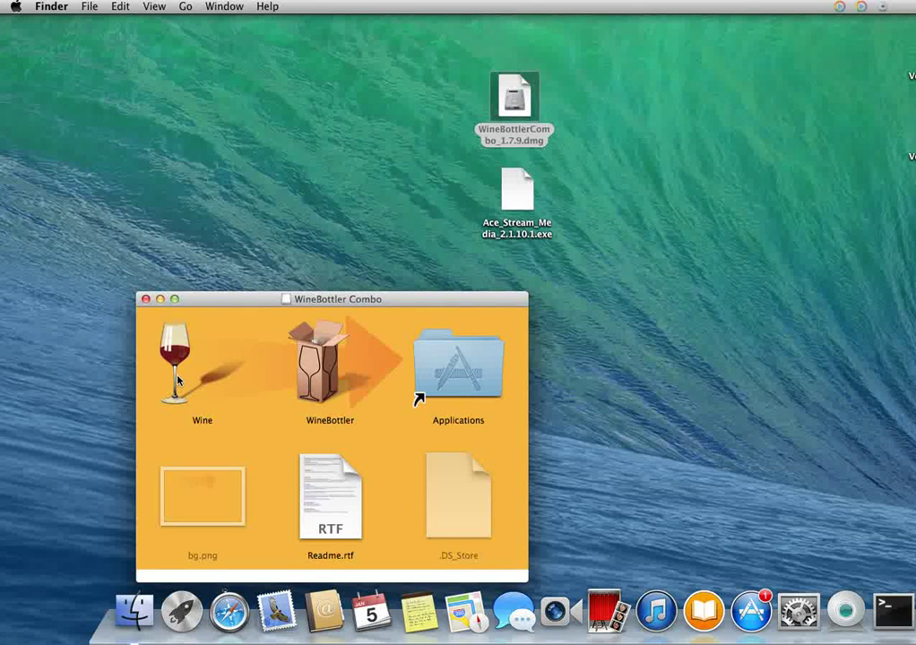
{"action": "left_click_drag", "start_coordinate": [178, 381], "coordinate": [460, 331]}
{"action": "left_click", "coordinate": [190, 341]}
{"action": "left_click_drag", "start_coordinate": [190, 340], "coordinate": [438, 358]}
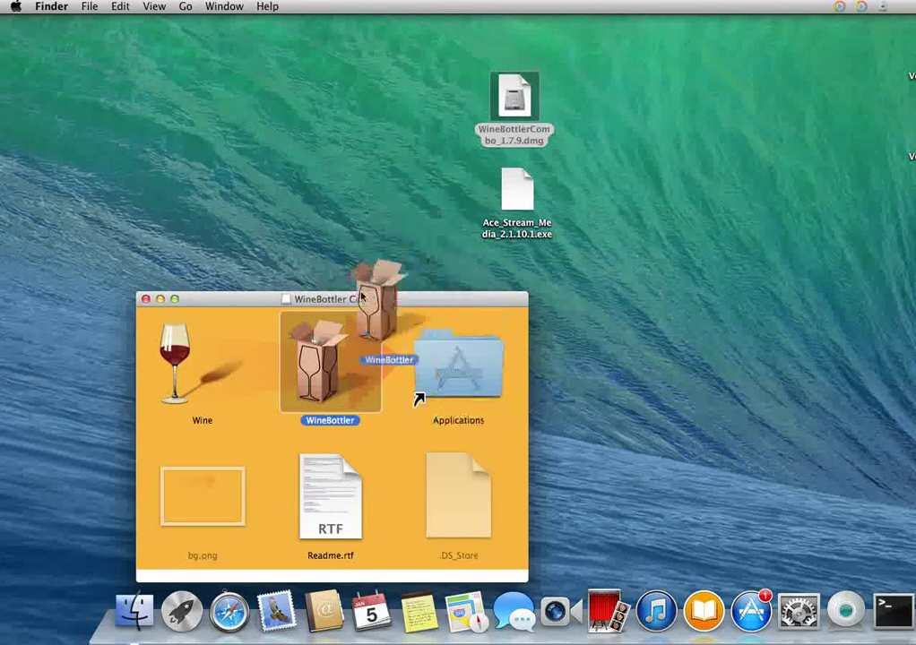
{"action": "left_click", "coordinate": [145, 300]}
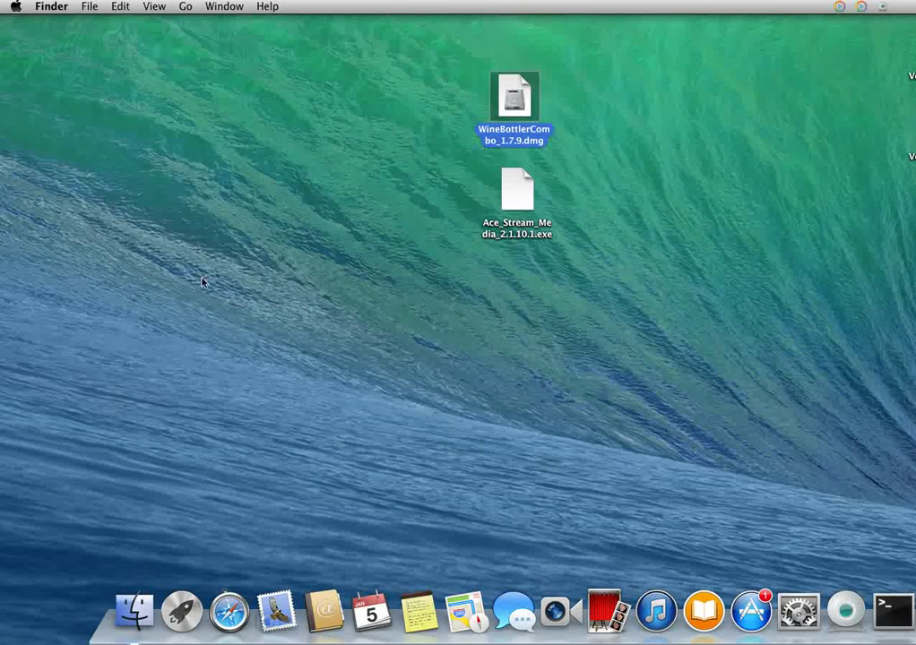
Launch WineBottler from the Applications folder in a new Finder window.
{"action": "left_click", "coordinate": [128, 610]}
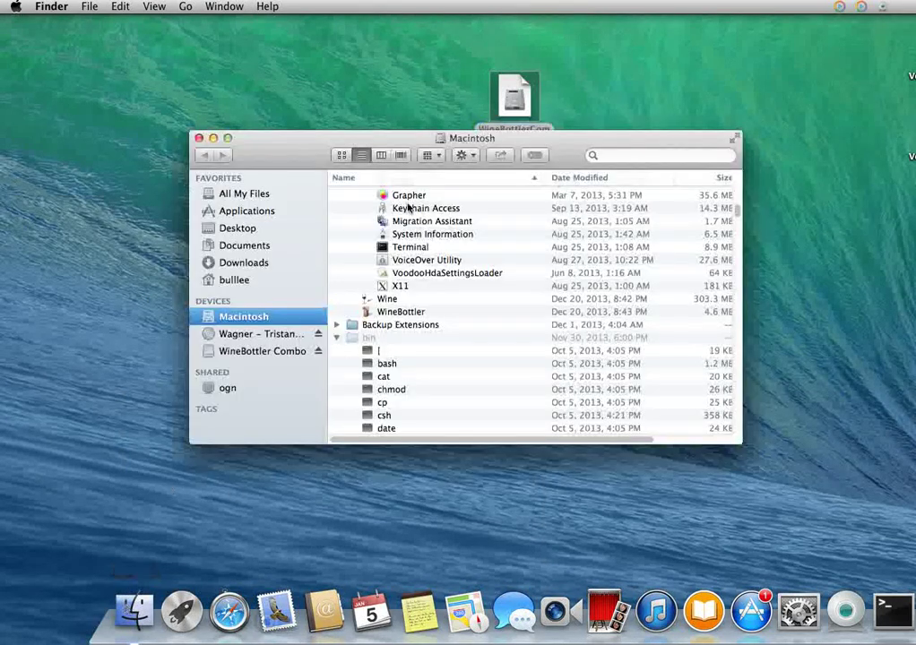
{"action": "left_click", "coordinate": [249, 215]}
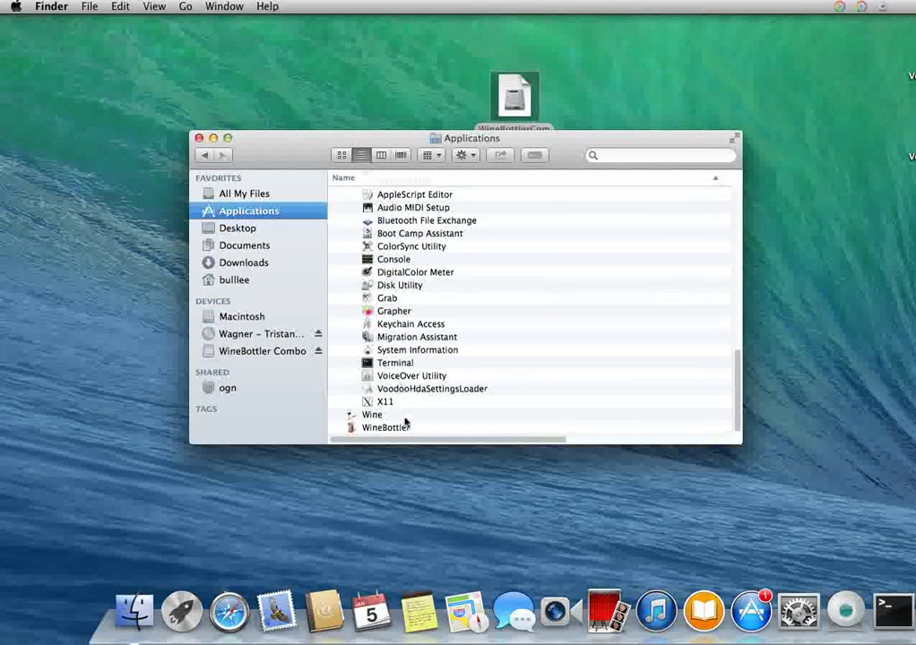
{"action": "left_click", "coordinate": [381, 430]}
{"action": "double_click", "coordinate": [381, 430]}
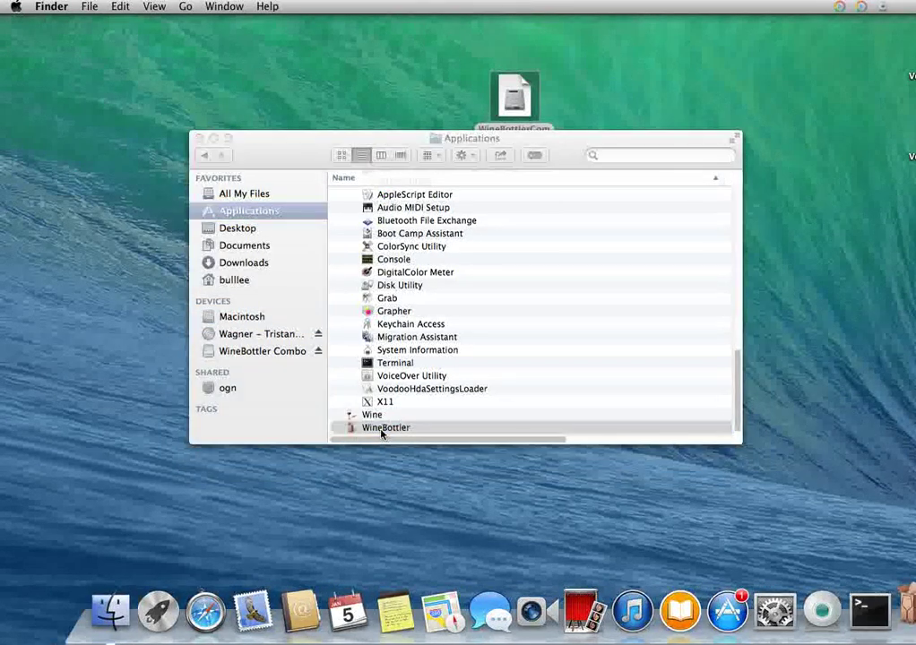
In WineBottler's Advanced tab, choose Ace_Stream_Media_2.1.10.1.exe as the program to install.
{"action": "left_click", "coordinate": [198, 138]}
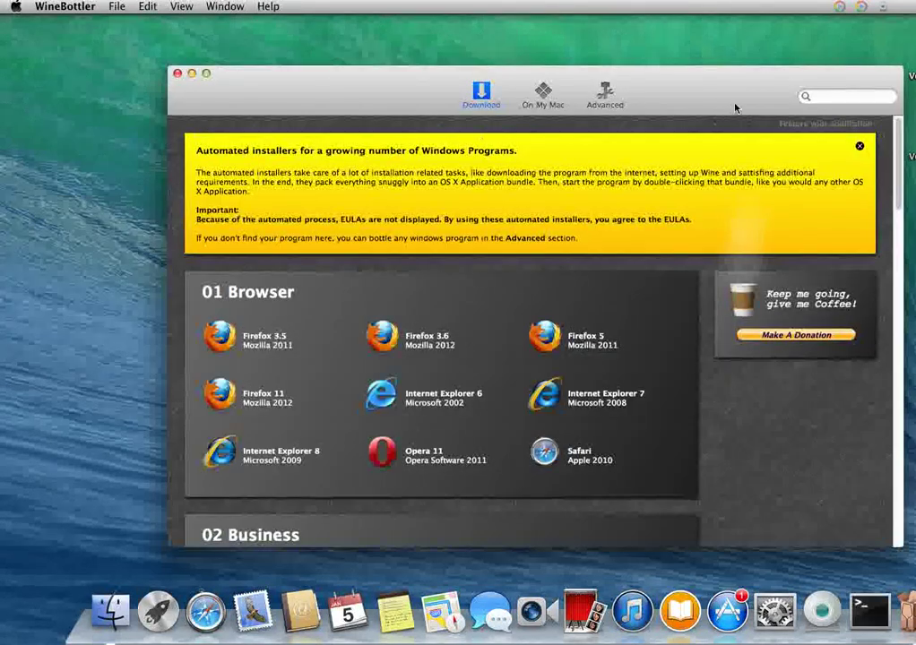
{"action": "left_click", "coordinate": [607, 99]}
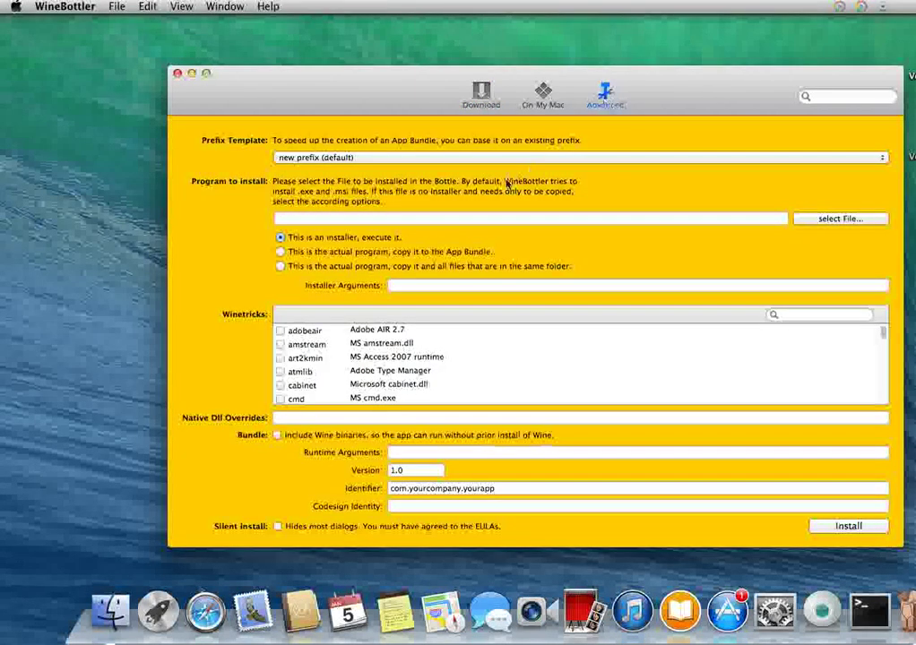
{"action": "left_click", "coordinate": [852, 220]}
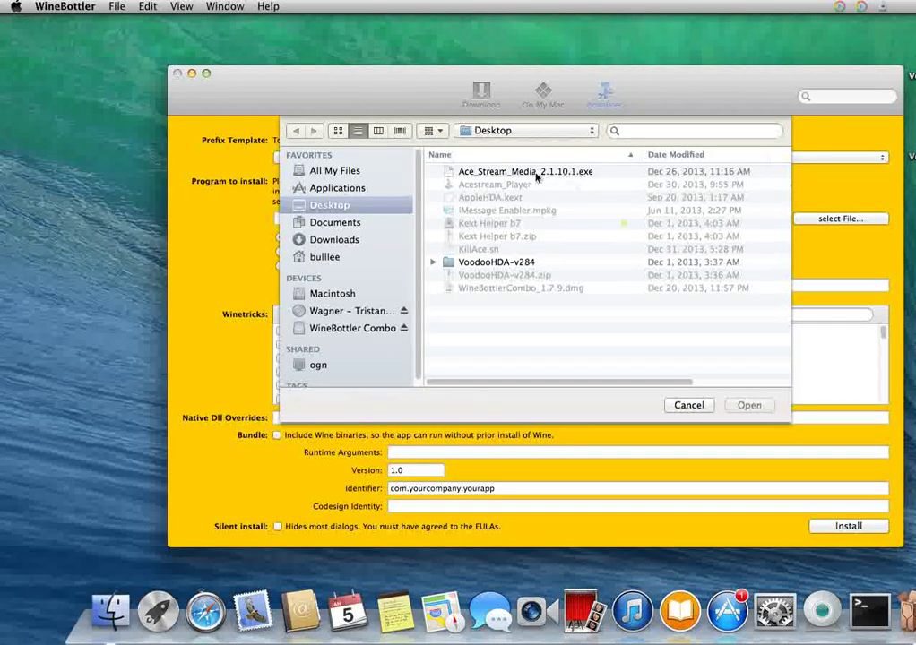
{"action": "left_click", "coordinate": [536, 174]}
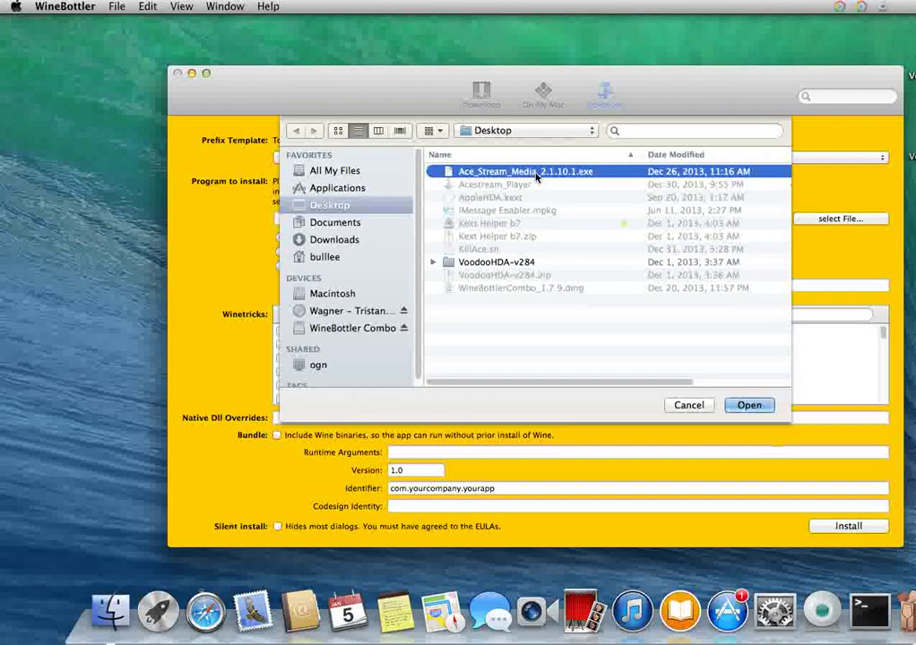
{"action": "left_click", "coordinate": [758, 406]}
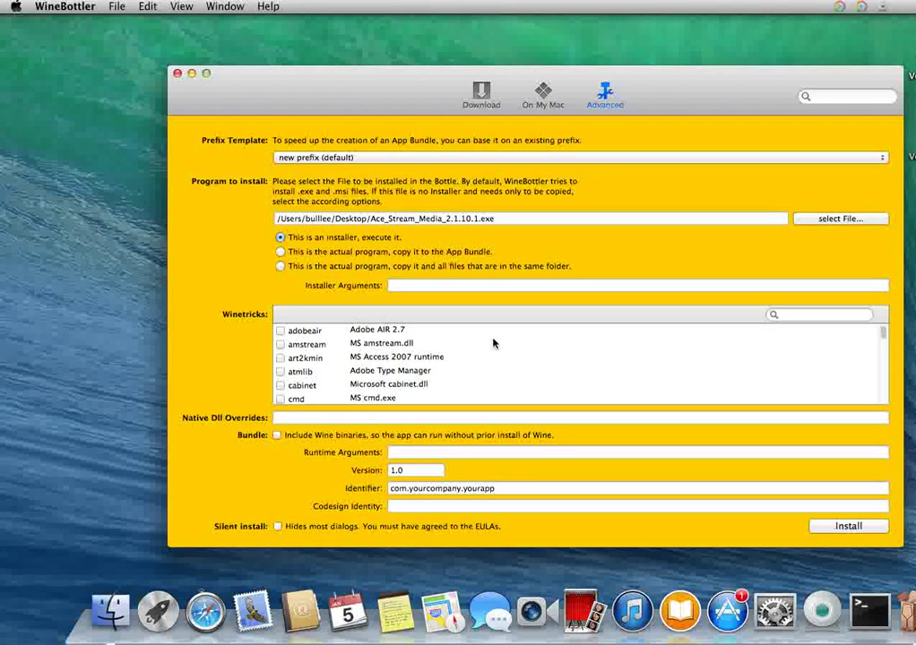
Search winetricks for vcru, gdi and enabled, ticking vcrun2008, ddr=gdi and multisampling=enabled.
{"action": "left_click", "coordinate": [810, 315]}
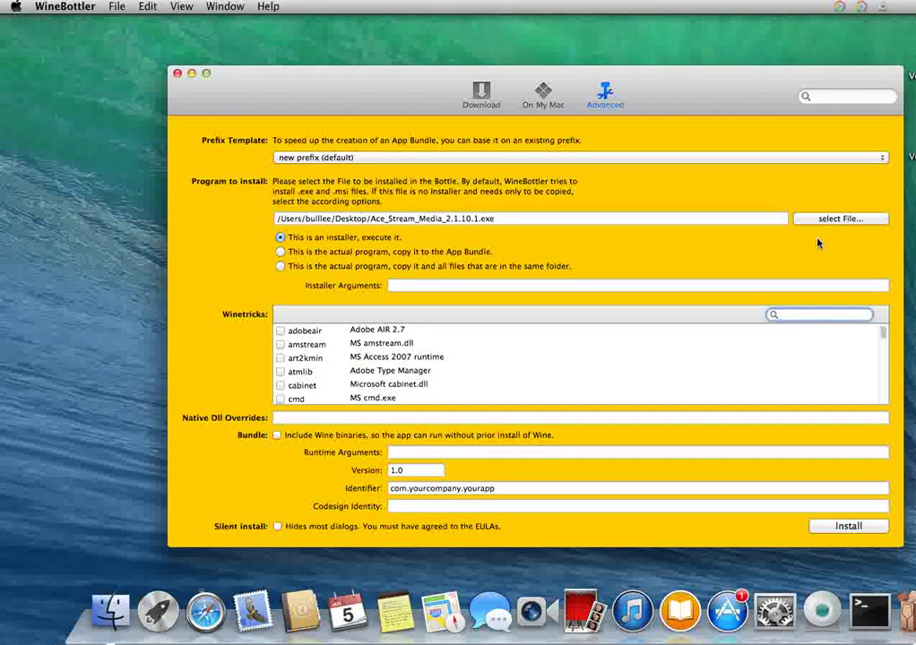
{"action": "type", "text": "vcrun"}
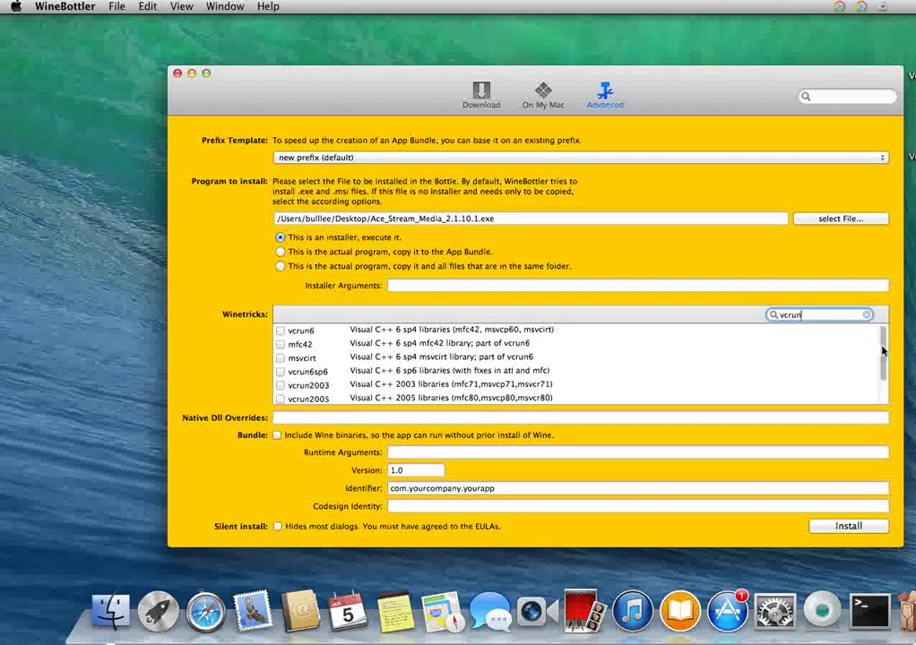
{"action": "scroll", "coordinate": [883, 358], "scroll_direction": "down", "scroll_amount": 1}
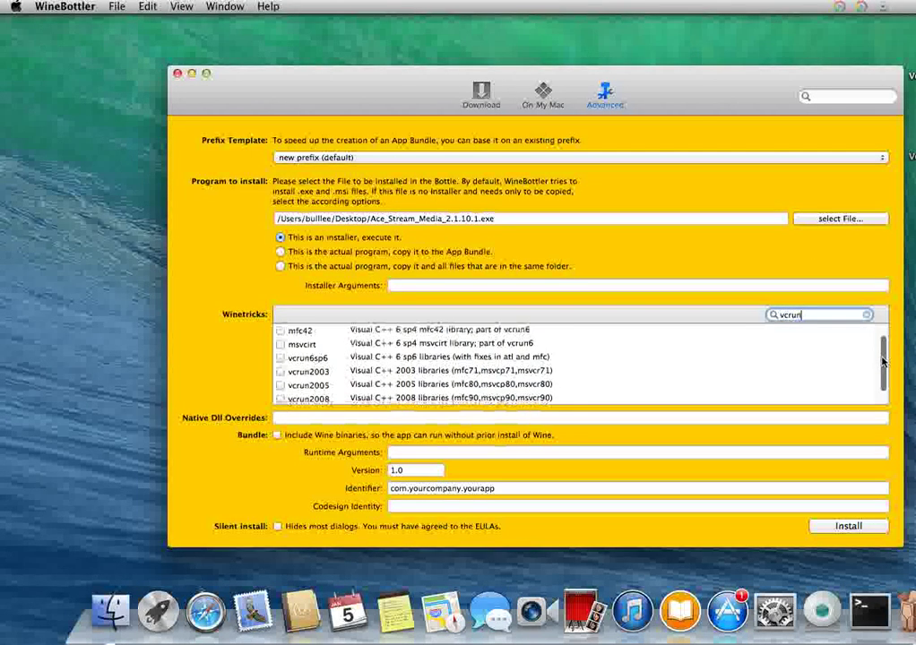
{"action": "left_click", "coordinate": [281, 397]}
{"action": "left_click", "coordinate": [814, 312]}
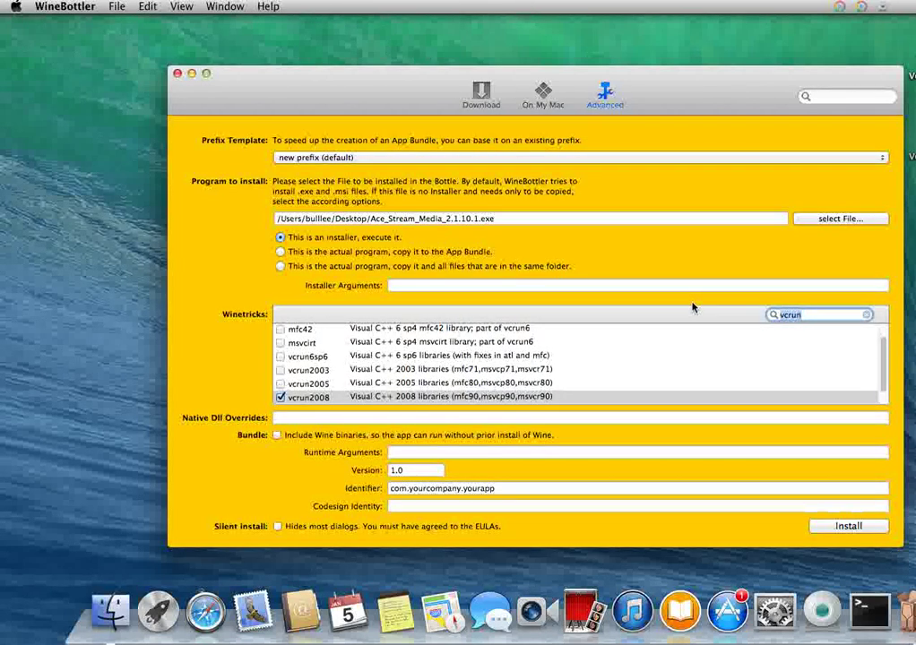
{"action": "type", "text": "gdi"}
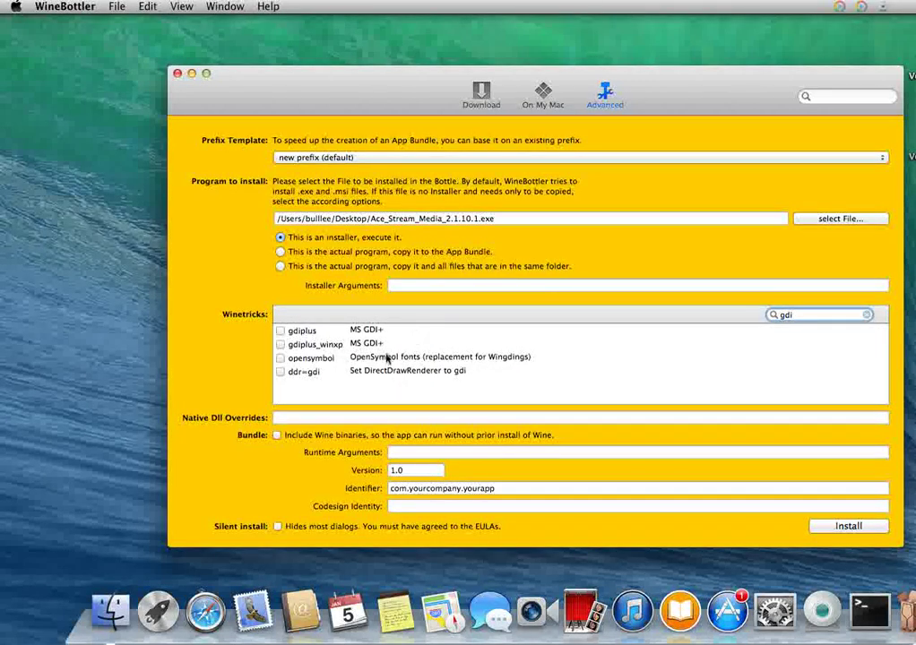
{"action": "left_click", "coordinate": [314, 373]}
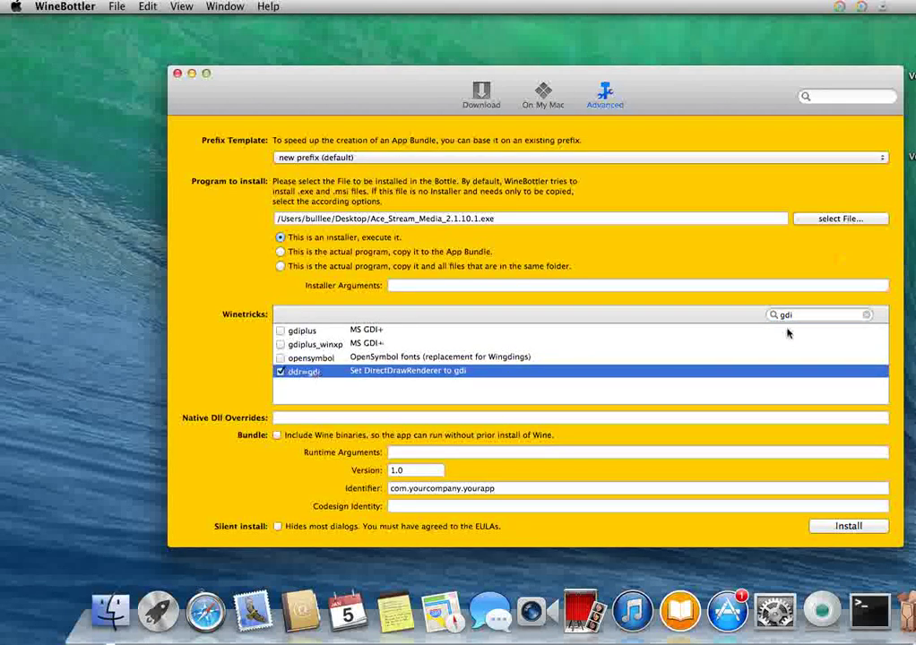
{"action": "left_click_drag", "start_coordinate": [800, 315], "coordinate": [768, 314]}
{"action": "type", "text": "enabled"}
{"action": "left_click", "coordinate": [451, 347]}
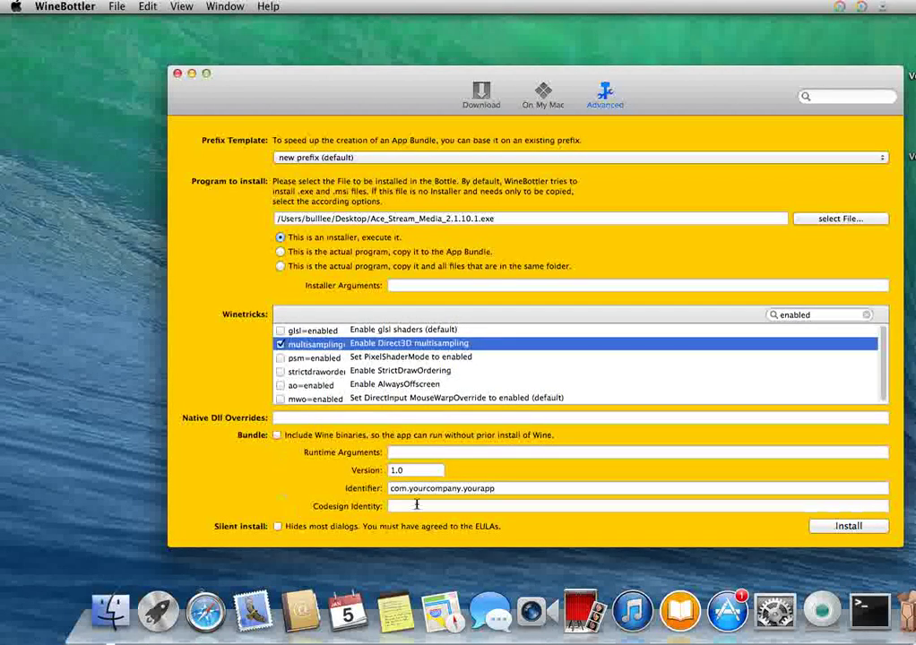
Start the install and save the bundle as Acestream on the Desktop.
{"action": "left_click", "coordinate": [817, 527]}
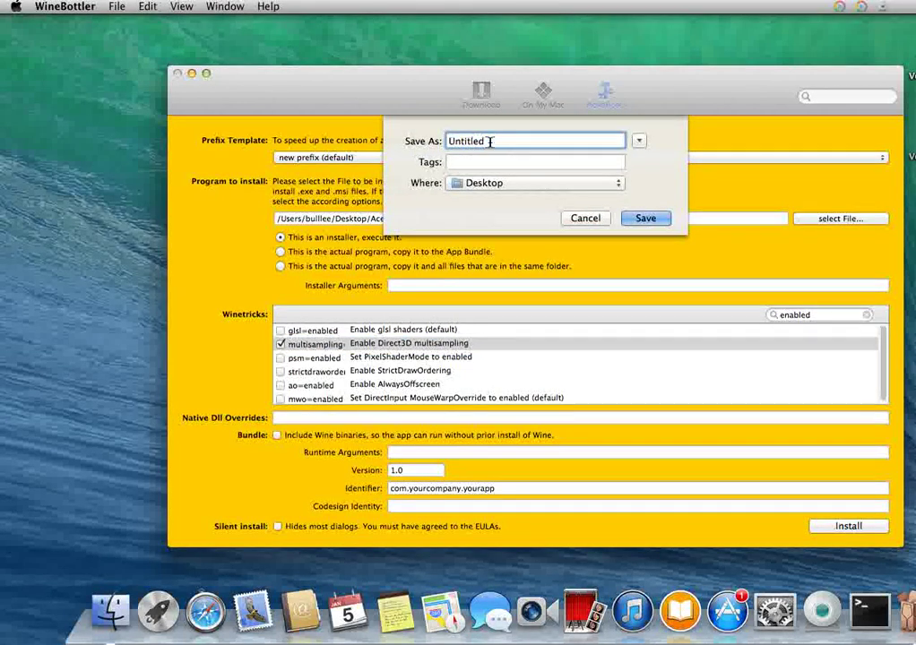
{"action": "type", "text": "Acestream"}
{"action": "left_click", "coordinate": [649, 219]}
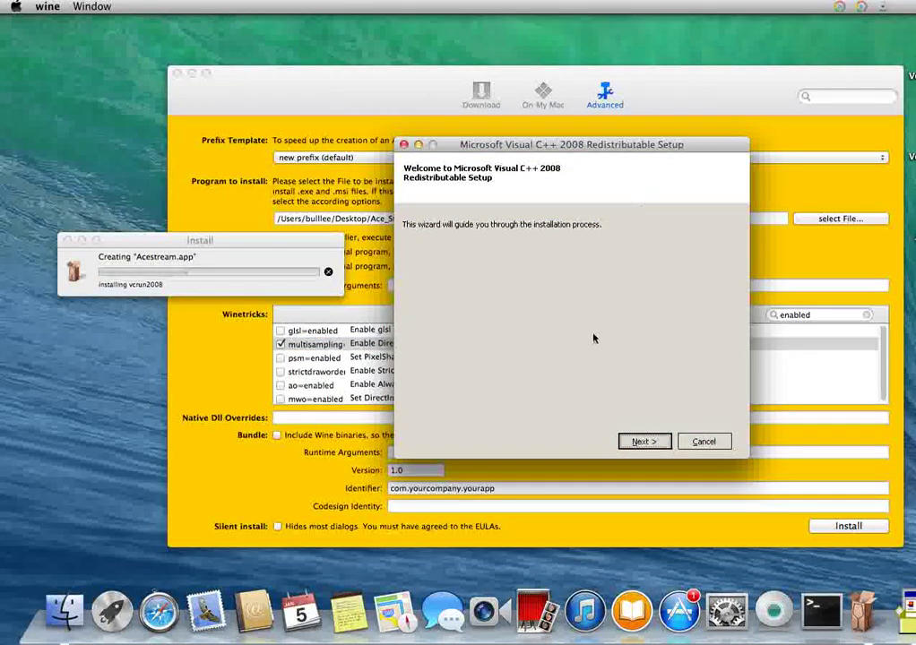
Accept the license and install the Visual C++ 2008 redistributable through to Finish.
{"action": "left_click", "coordinate": [647, 442]}
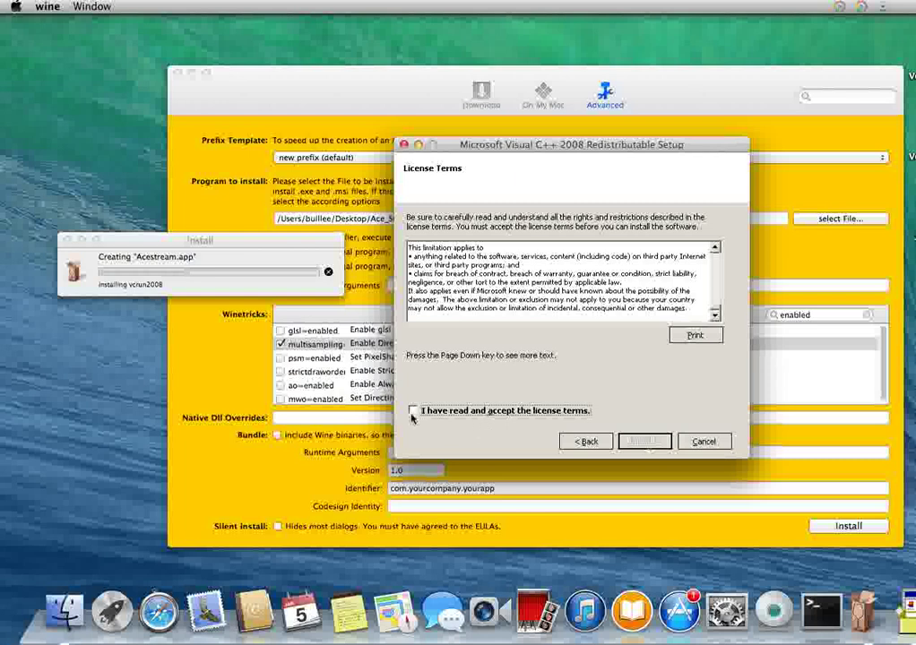
{"action": "left_click", "coordinate": [414, 411]}
{"action": "left_click", "coordinate": [639, 443]}
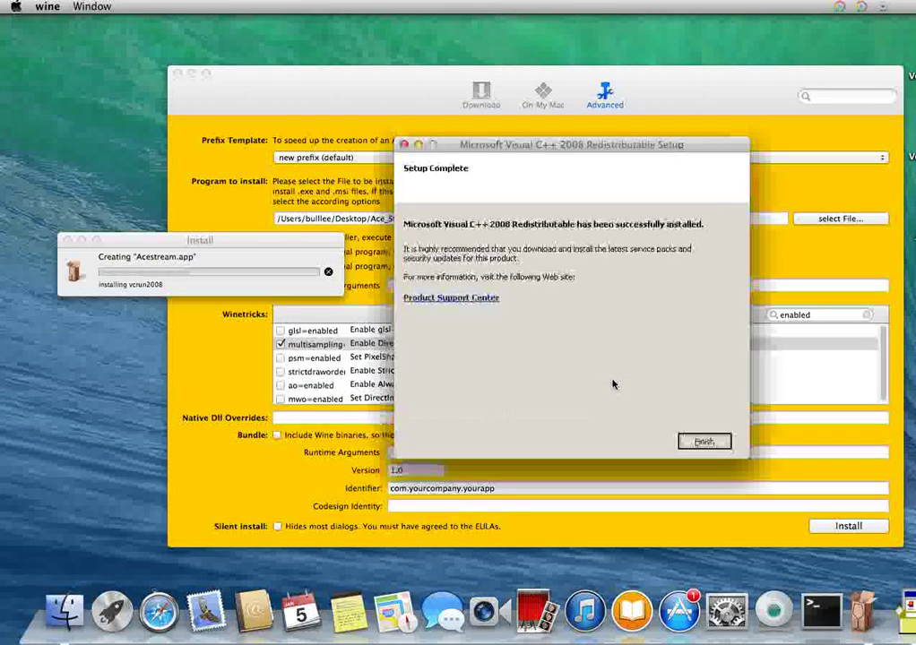
{"action": "left_click", "coordinate": [696, 442]}
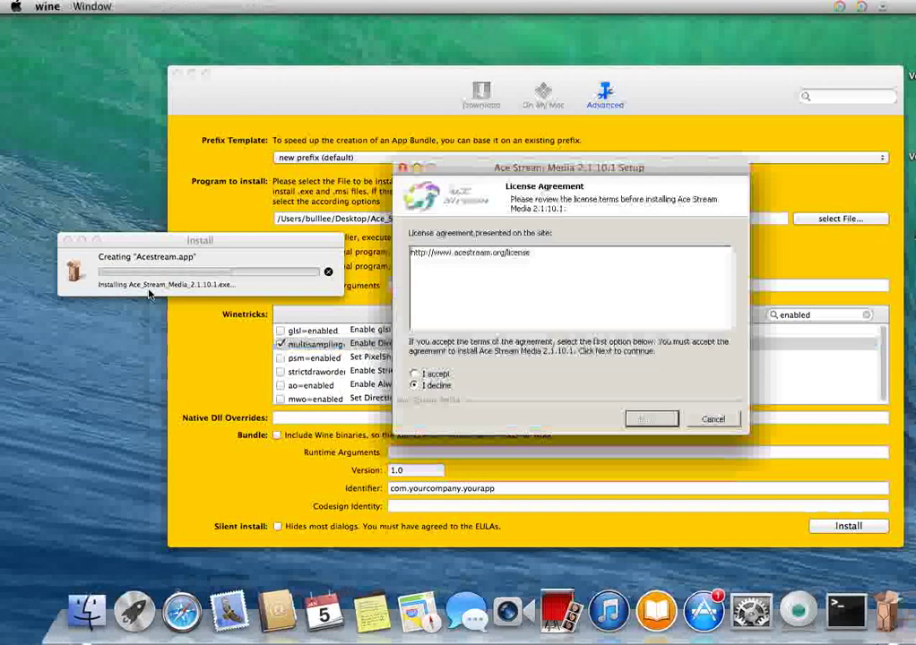
Accept the Ace Stream license and untick the Desktop, Start Menu shortcuts and Opera extension.
{"action": "left_click", "coordinate": [415, 374]}
{"action": "left_click", "coordinate": [647, 419]}
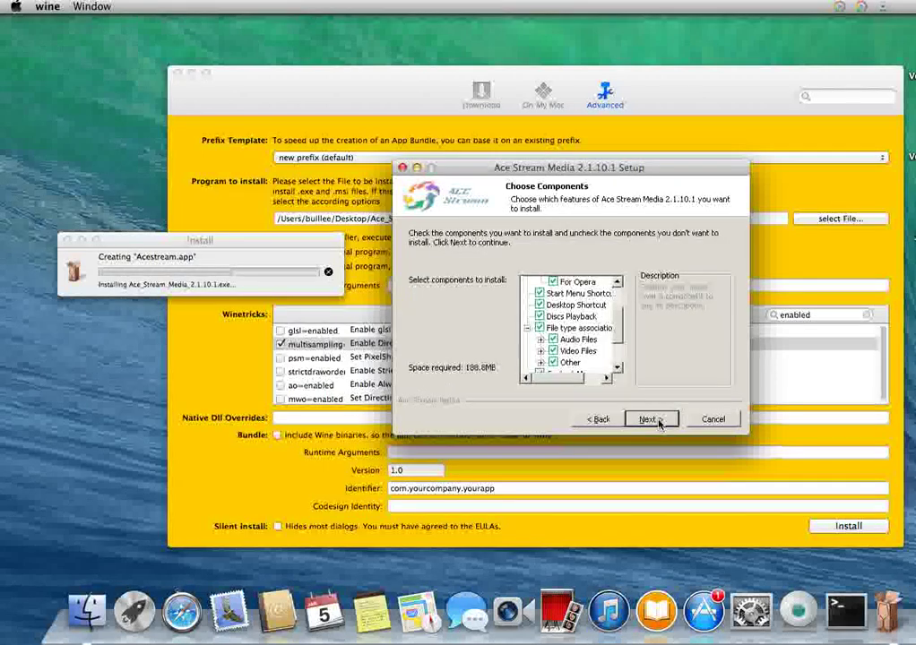
{"action": "left_click", "coordinate": [539, 305]}
{"action": "left_click", "coordinate": [540, 295]}
{"action": "left_click", "coordinate": [578, 281]}
Untick the Firefox extension and the whole Browser Extensions group.
{"action": "scroll", "coordinate": [574, 327], "scroll_direction": "up", "scroll_amount": 3}
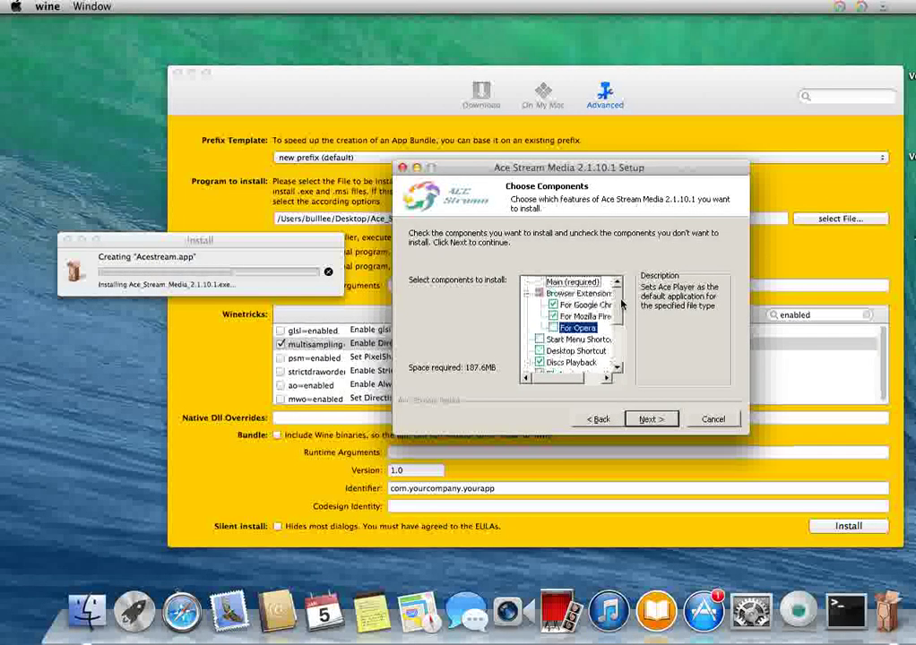
{"action": "left_click", "coordinate": [553, 316]}
{"action": "scroll", "coordinate": [551, 316], "scroll_direction": "down", "scroll_amount": 2}
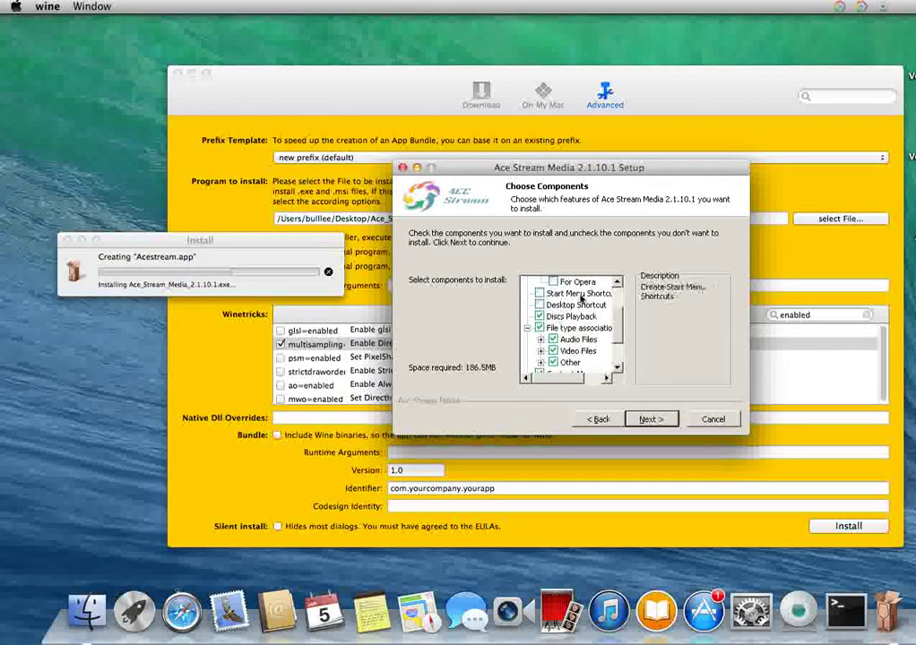
{"action": "scroll", "coordinate": [583, 313], "scroll_direction": "up", "scroll_amount": 3}
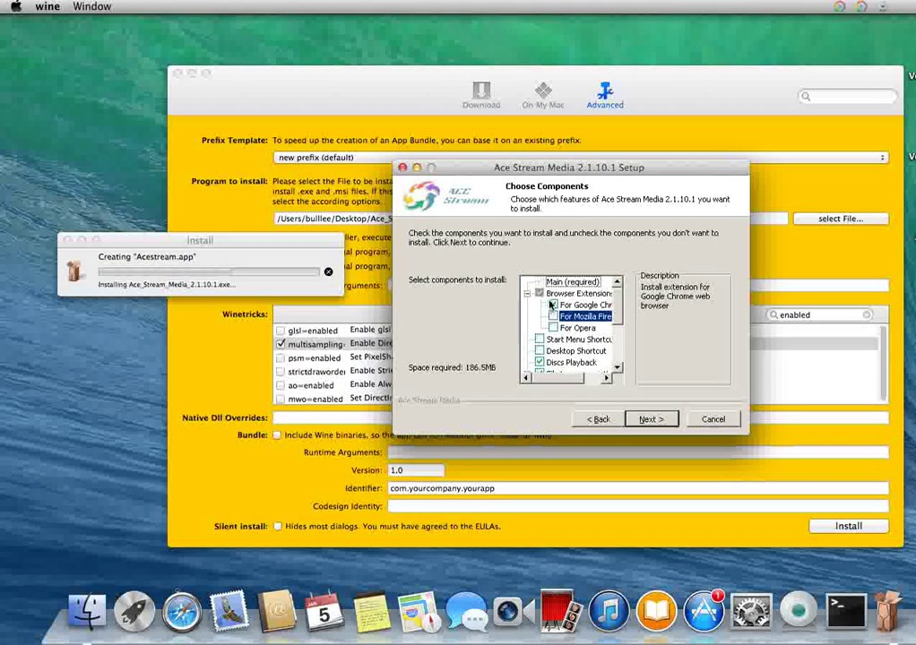
{"action": "left_click", "coordinate": [551, 298]}
{"action": "scroll", "coordinate": [550, 304], "scroll_direction": "down", "scroll_amount": 1}
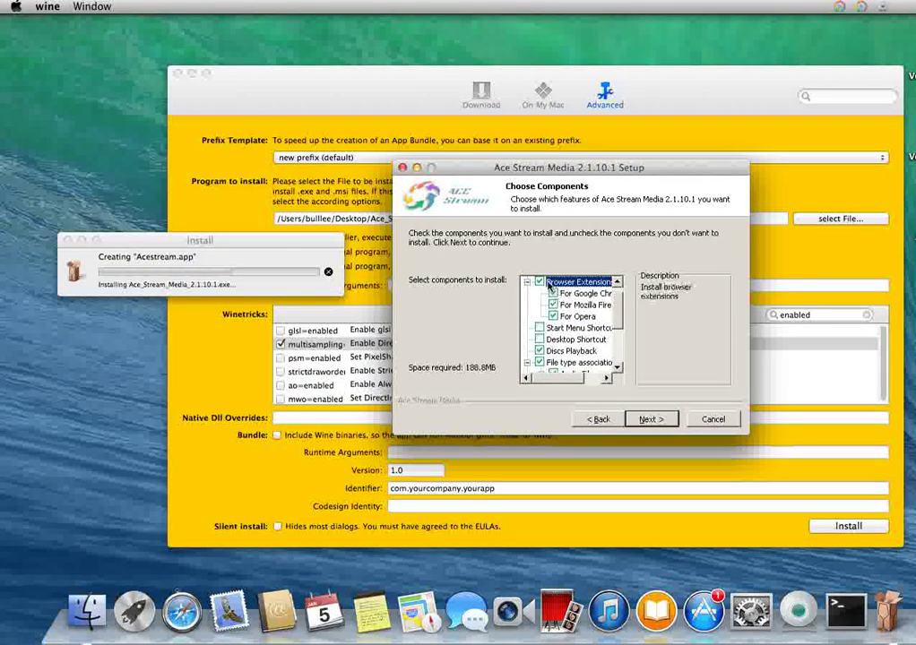
{"action": "left_click", "coordinate": [543, 283]}
{"action": "left_click", "coordinate": [543, 282]}
{"action": "scroll", "coordinate": [547, 284], "scroll_direction": "down", "scroll_amount": 2}
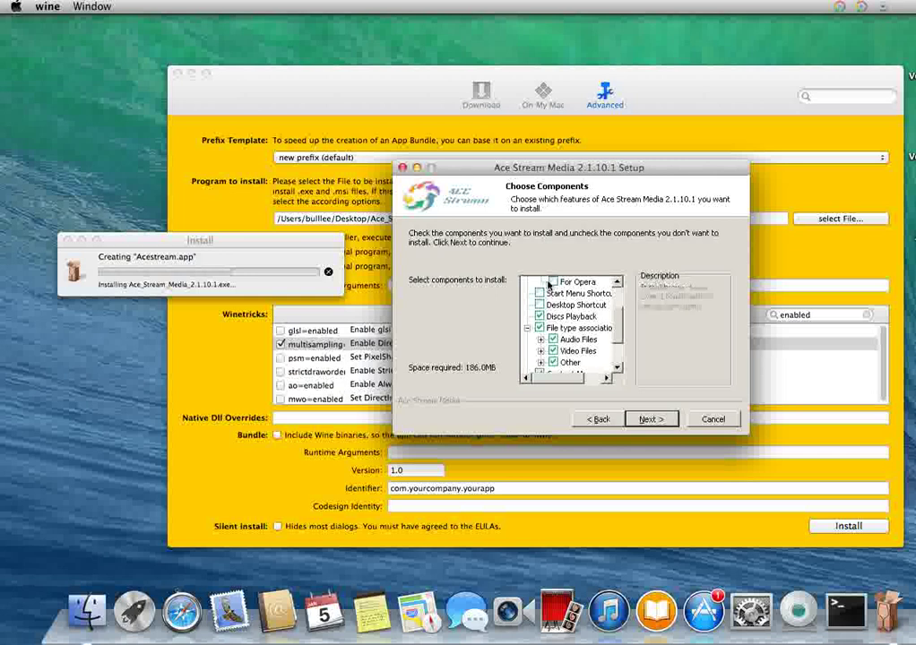
{"action": "scroll", "coordinate": [573, 313], "scroll_direction": "up", "scroll_amount": 2}
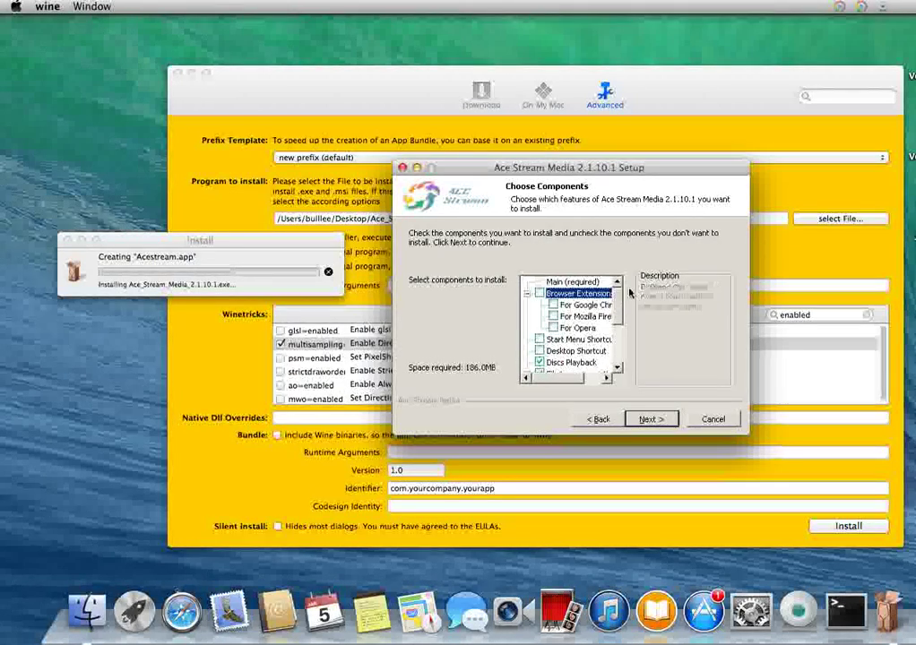
Keep drive C:, install Ace Stream Media, and finish without visiting the website.
{"action": "left_click", "coordinate": [651, 419]}
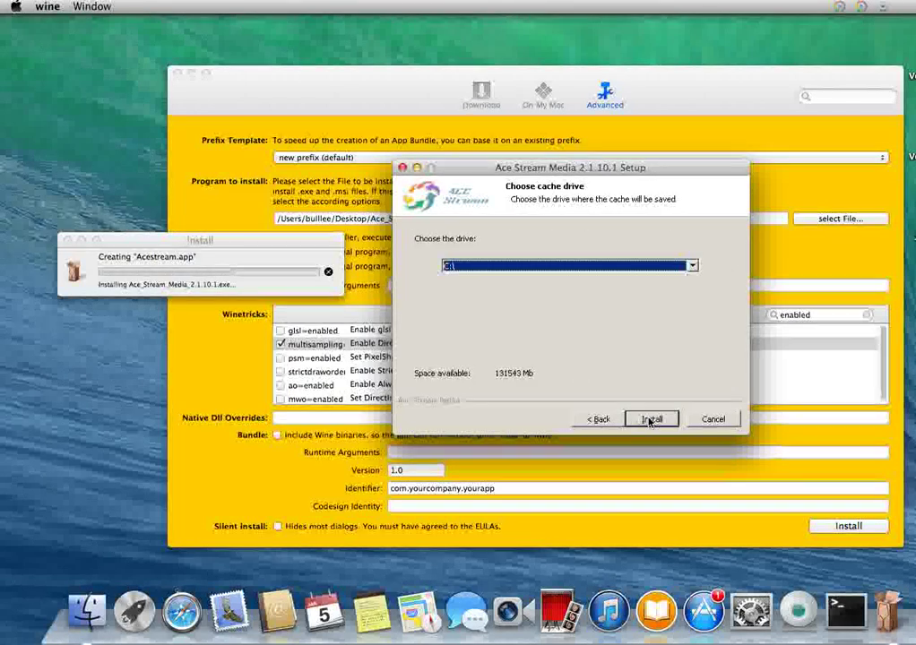
{"action": "left_click", "coordinate": [651, 420]}
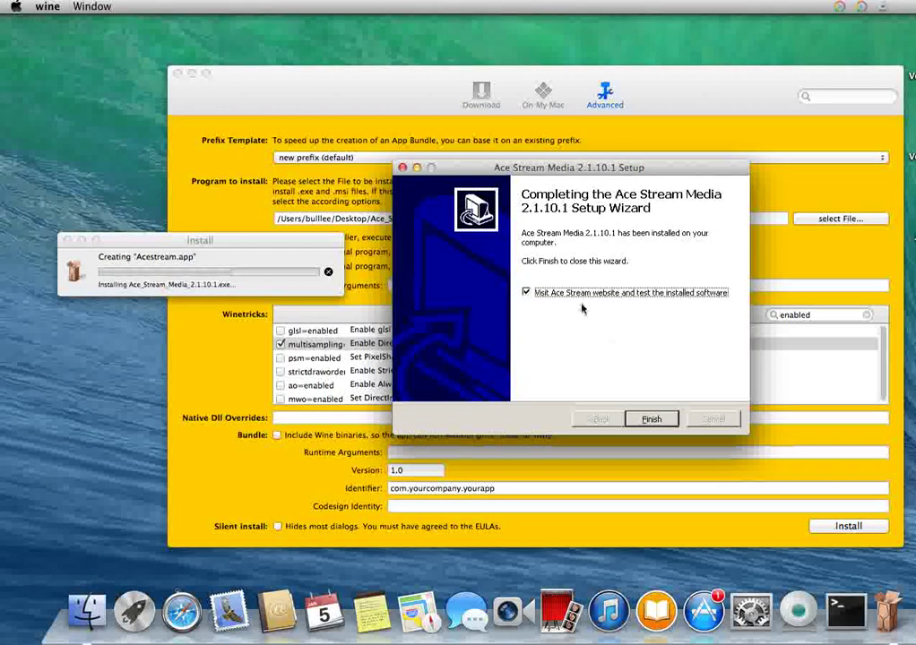
{"action": "left_click", "coordinate": [527, 293]}
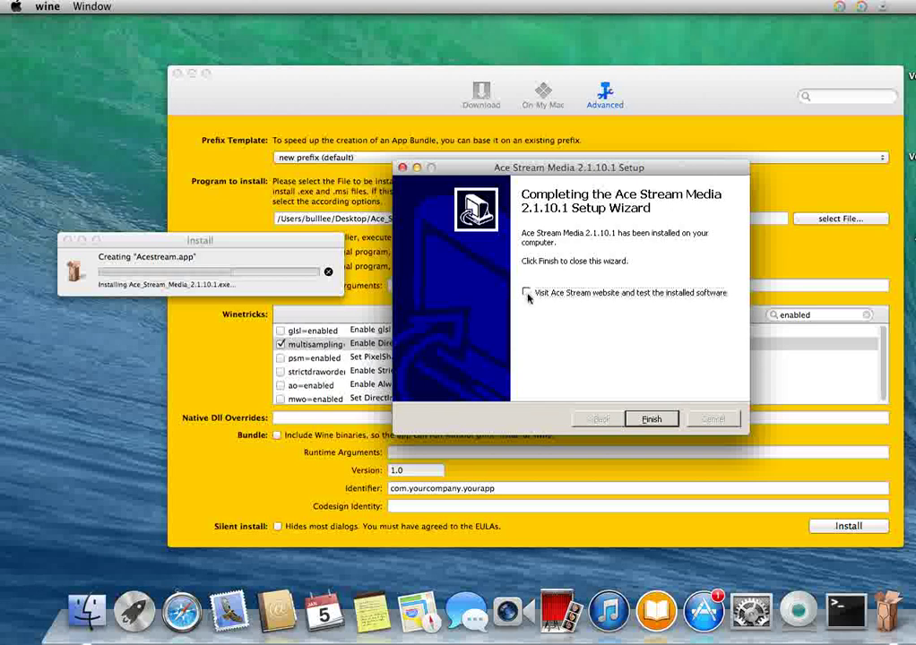
{"action": "left_click", "coordinate": [643, 418]}
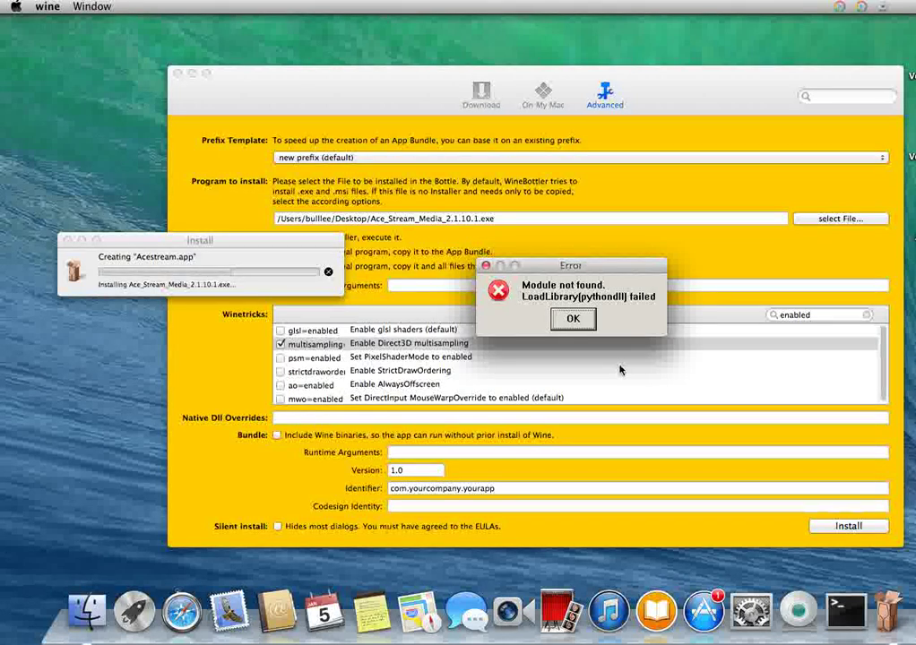
Dismiss the Module not found and PYTHON27.DLL errors, set ace_player.exe as startfile, confirm prefix creation.
{"action": "left_click", "coordinate": [586, 322]}
{"action": "left_click", "coordinate": [583, 321]}
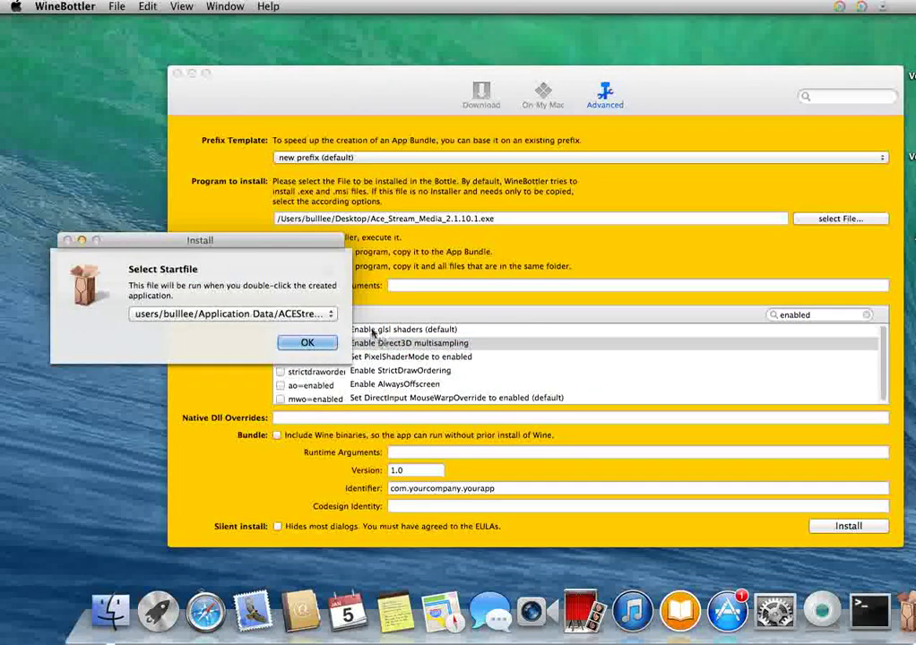
{"action": "left_click", "coordinate": [328, 315]}
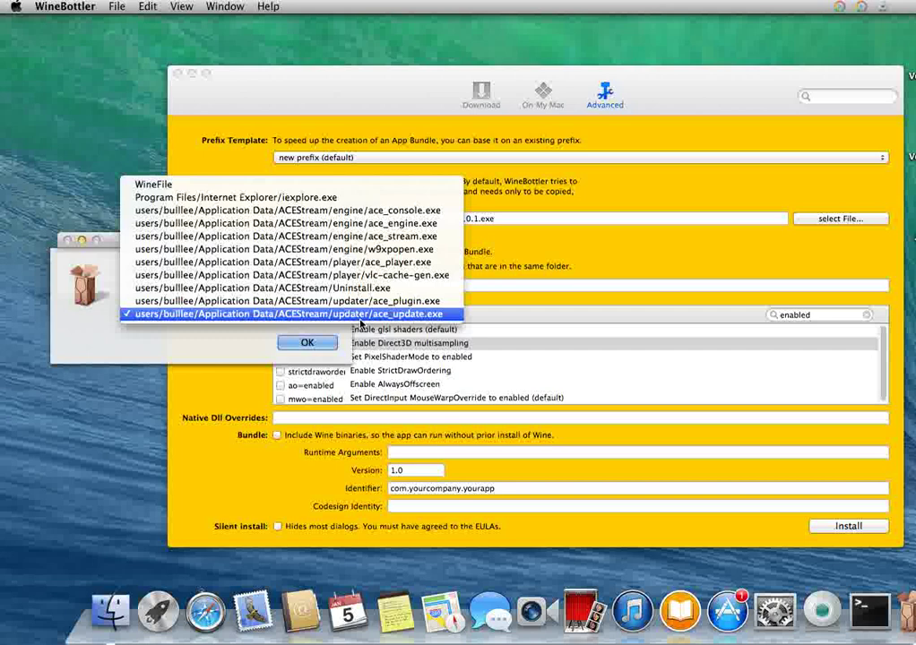
{"action": "left_click", "coordinate": [373, 262]}
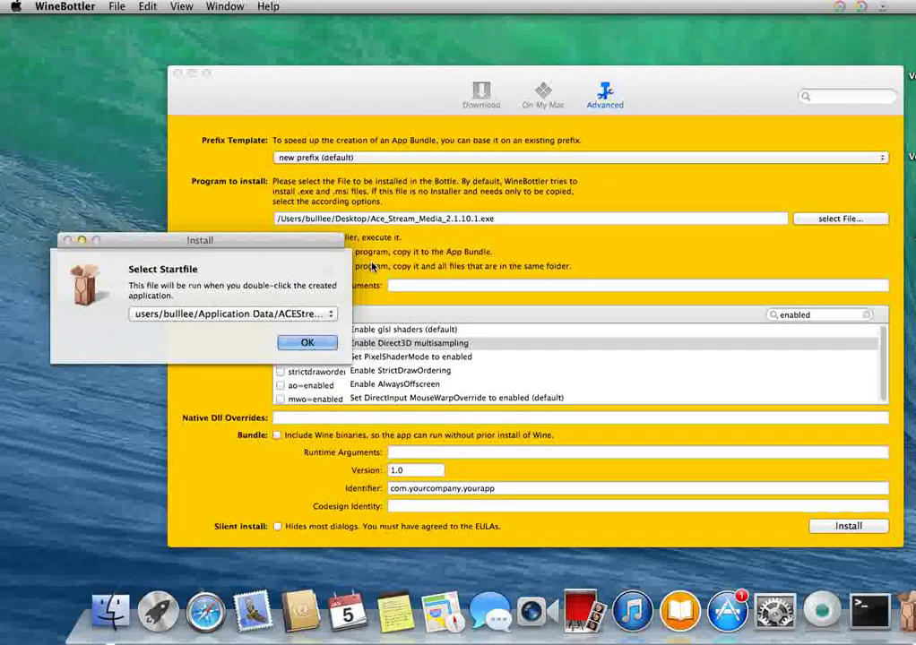
{"action": "left_click", "coordinate": [306, 346]}
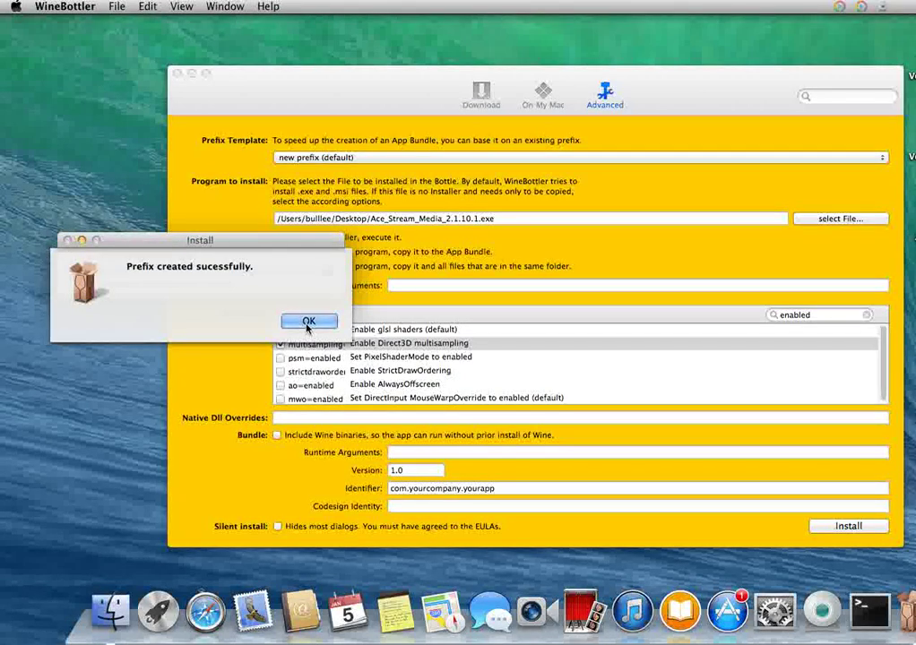
{"action": "left_click", "coordinate": [307, 324]}
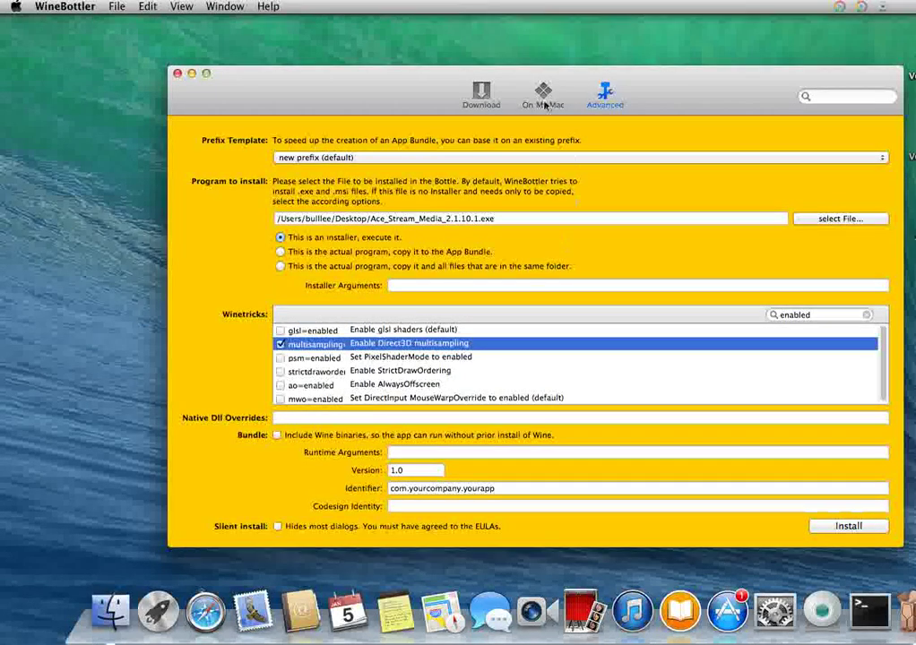
Close WineBottler, move Acestream.app onto the desktop, and launch it.
{"action": "left_click", "coordinate": [177, 74]}
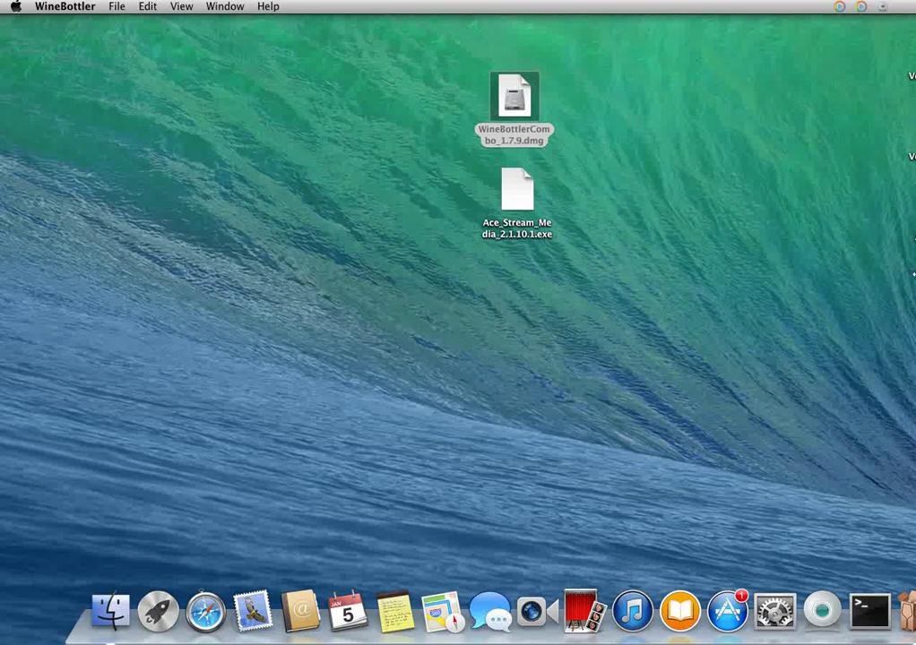
{"action": "left_click_drag", "start_coordinate": [912, 215], "coordinate": [643, 215]}
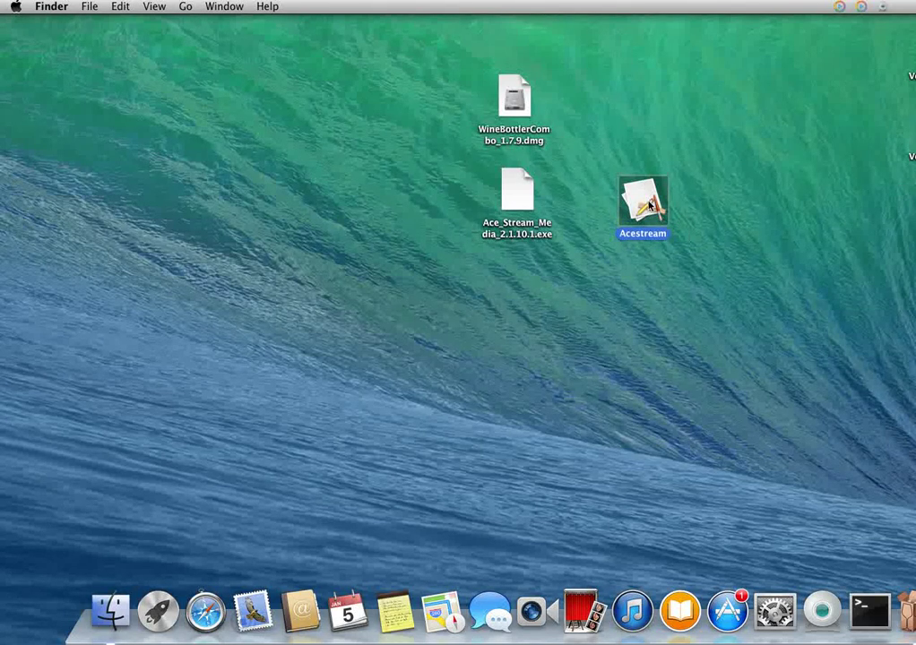
{"action": "double_click", "coordinate": [649, 205]}
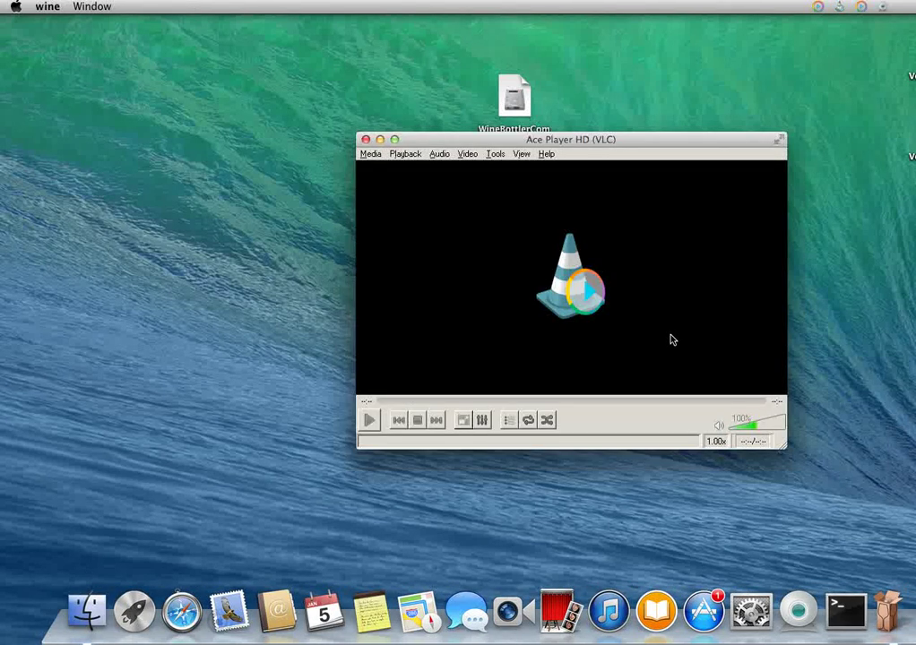
Open Media > Open Ace Stream Content ID and press Play in the dialog.
{"action": "left_click", "coordinate": [374, 157]}
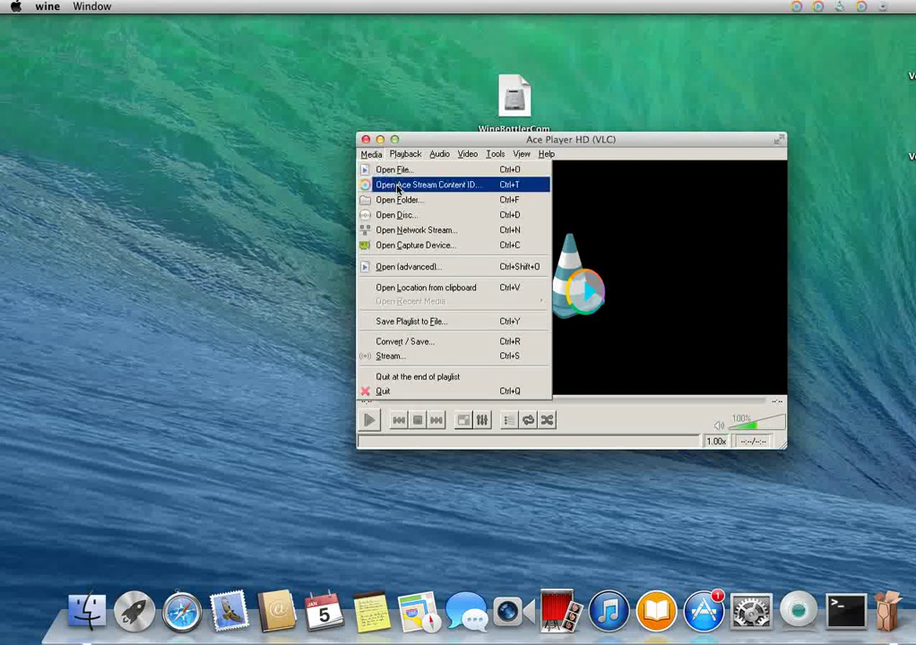
{"action": "left_click", "coordinate": [399, 186]}
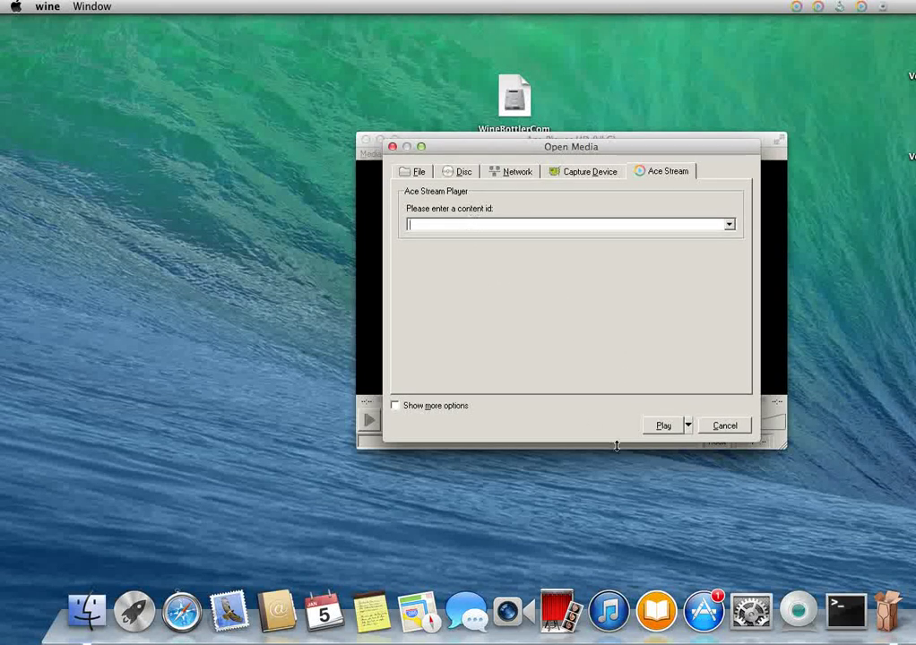
{"action": "left_click", "coordinate": [661, 428]}
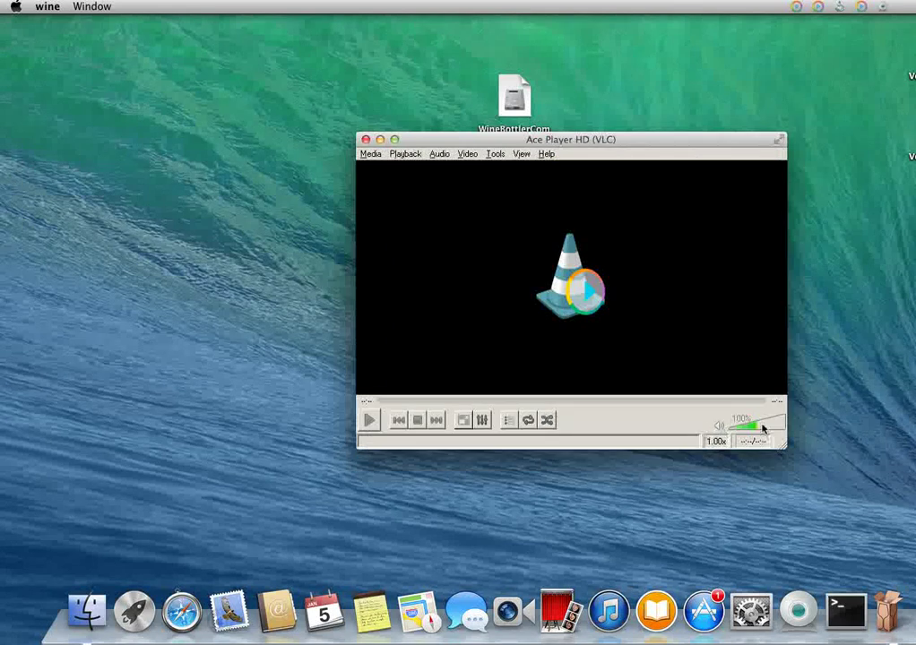